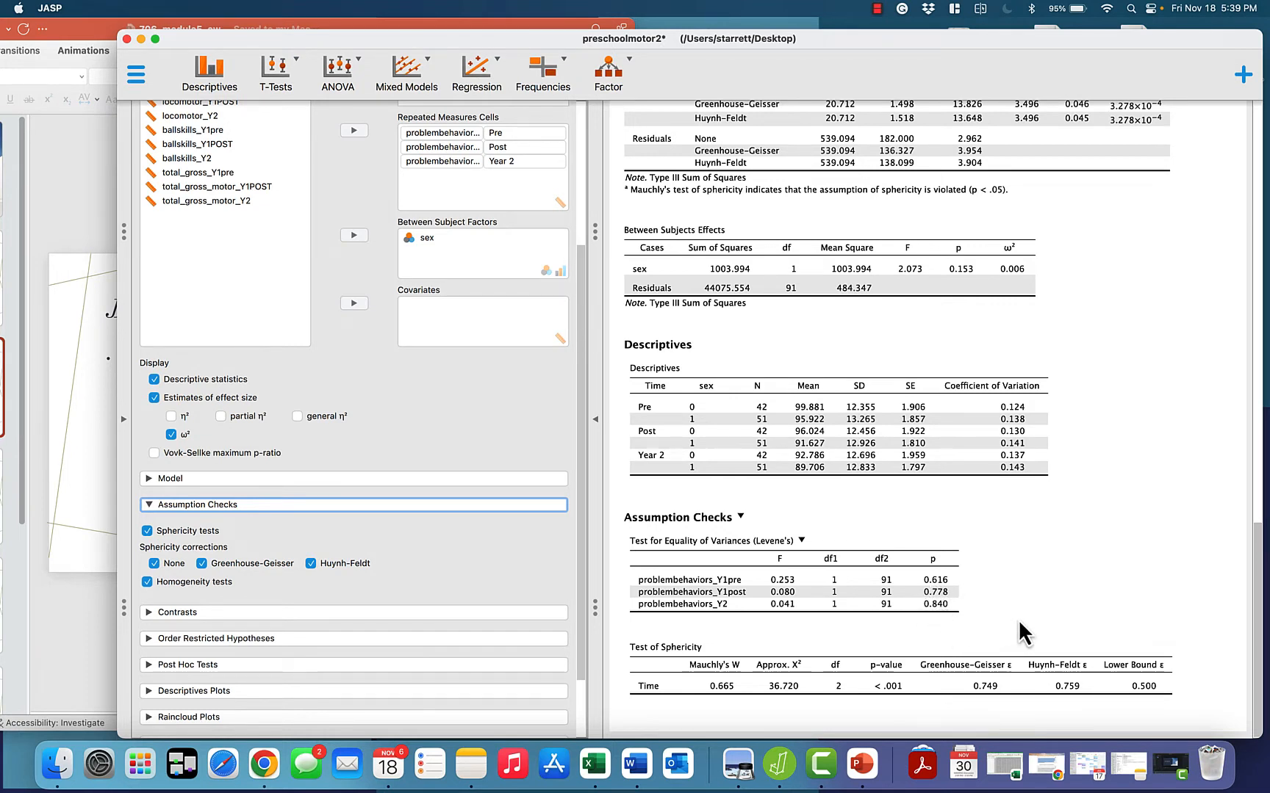
Step: Switch to the PowerPoint presentation and advance to the Step 4 slide on interpreting the results
{"action": "scroll", "coordinate": [1017, 618], "scroll_direction": "up", "scroll_amount": 1}
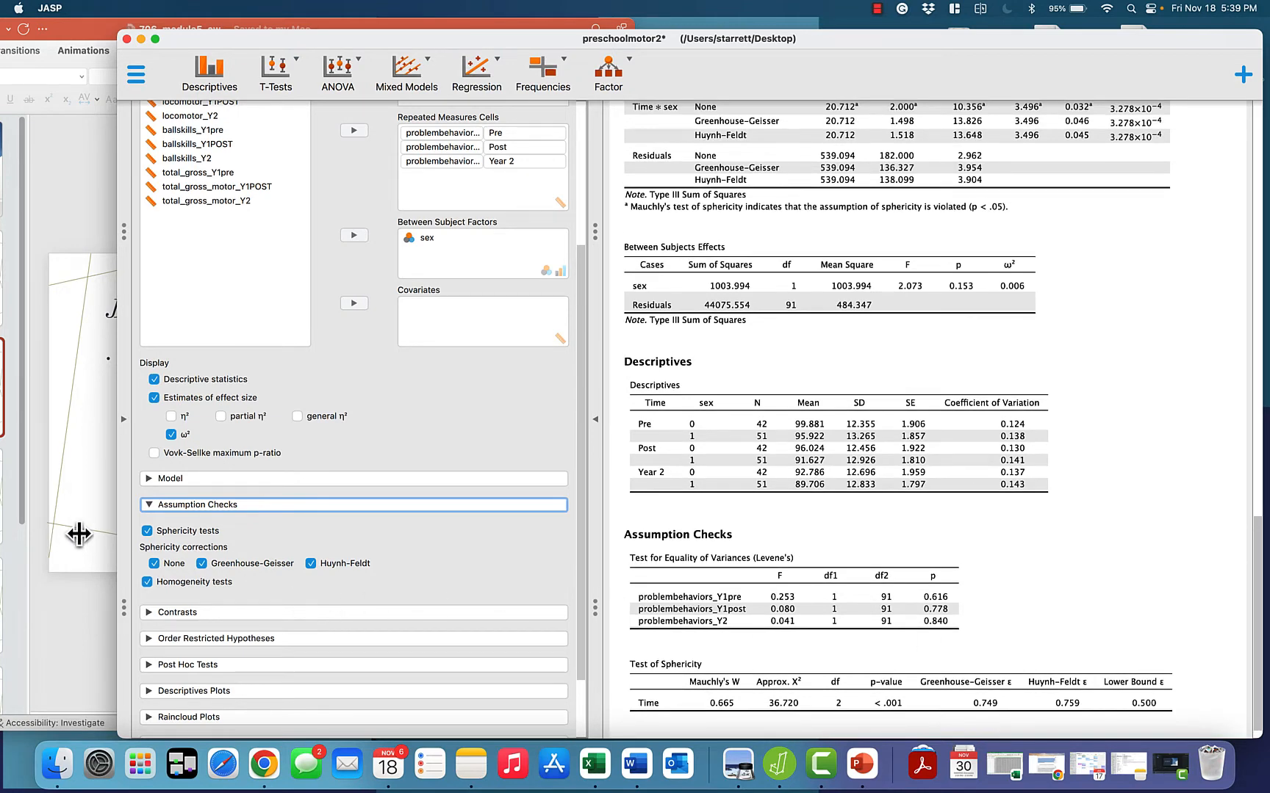
{"action": "left_click", "coordinate": [98, 519]}
{"action": "key", "text": "Down"}
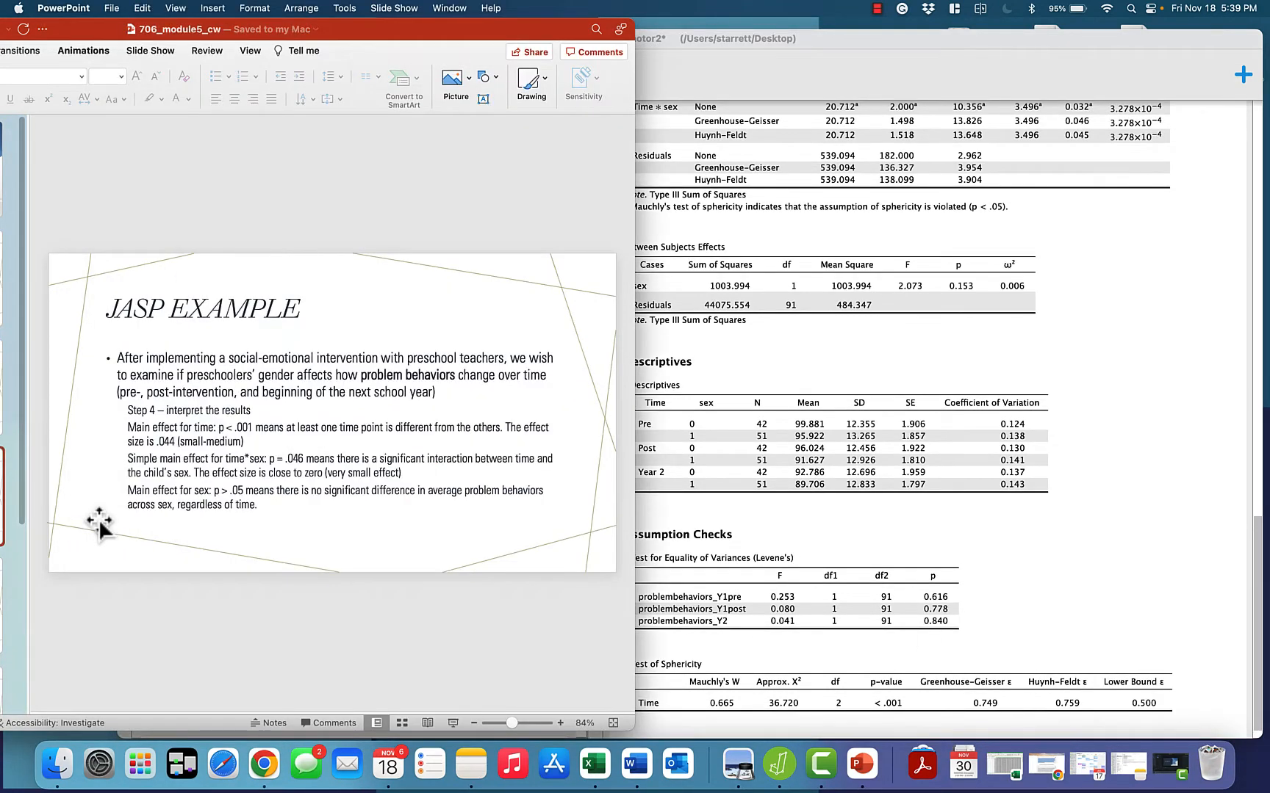
Step: Return to JASP and examine the Within Subjects and Between Subjects Effects tables of the repeated measures ANOVA
{"action": "left_click", "coordinate": [891, 48]}
{"action": "scroll", "coordinate": [1143, 489], "scroll_direction": "up", "scroll_amount": 5}
{"action": "scroll", "coordinate": [1144, 489], "scroll_direction": "up", "scroll_amount": 3}
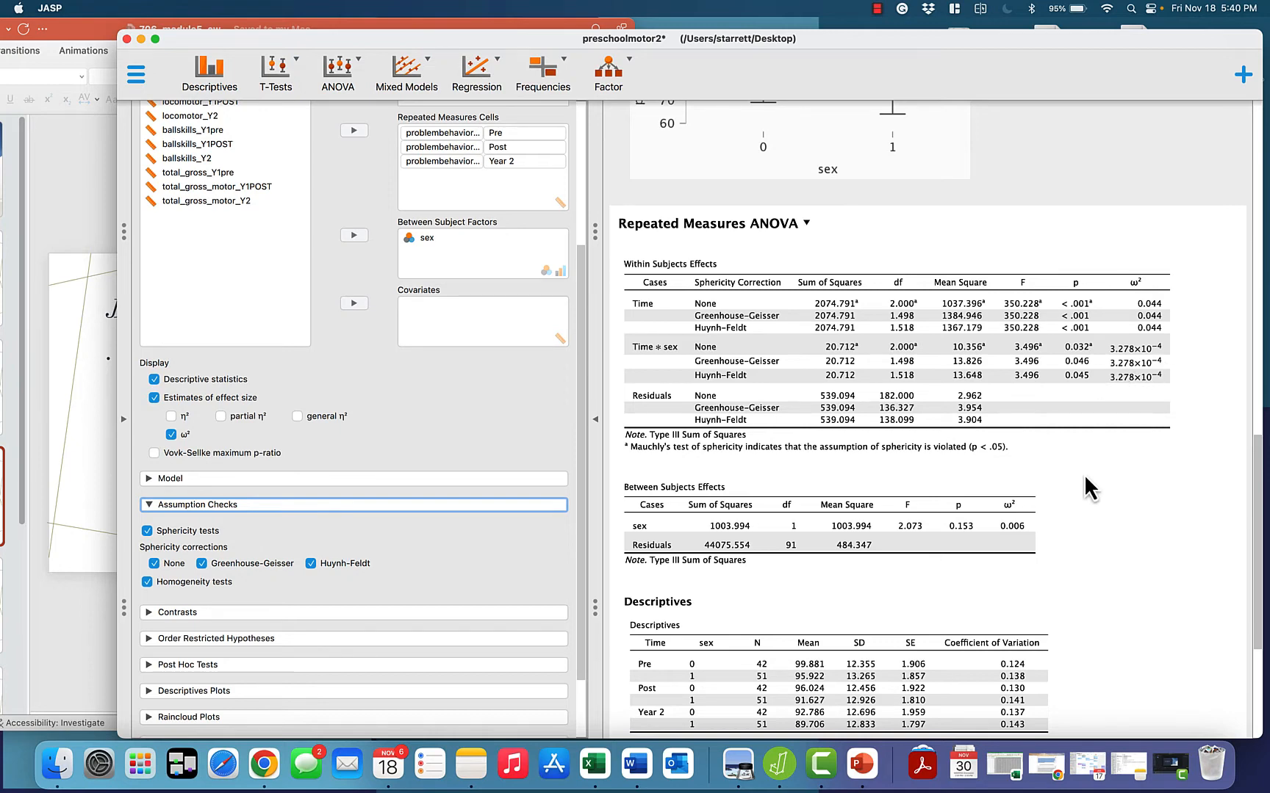
{"action": "scroll", "coordinate": [1084, 474], "scroll_direction": "down", "scroll_amount": 4}
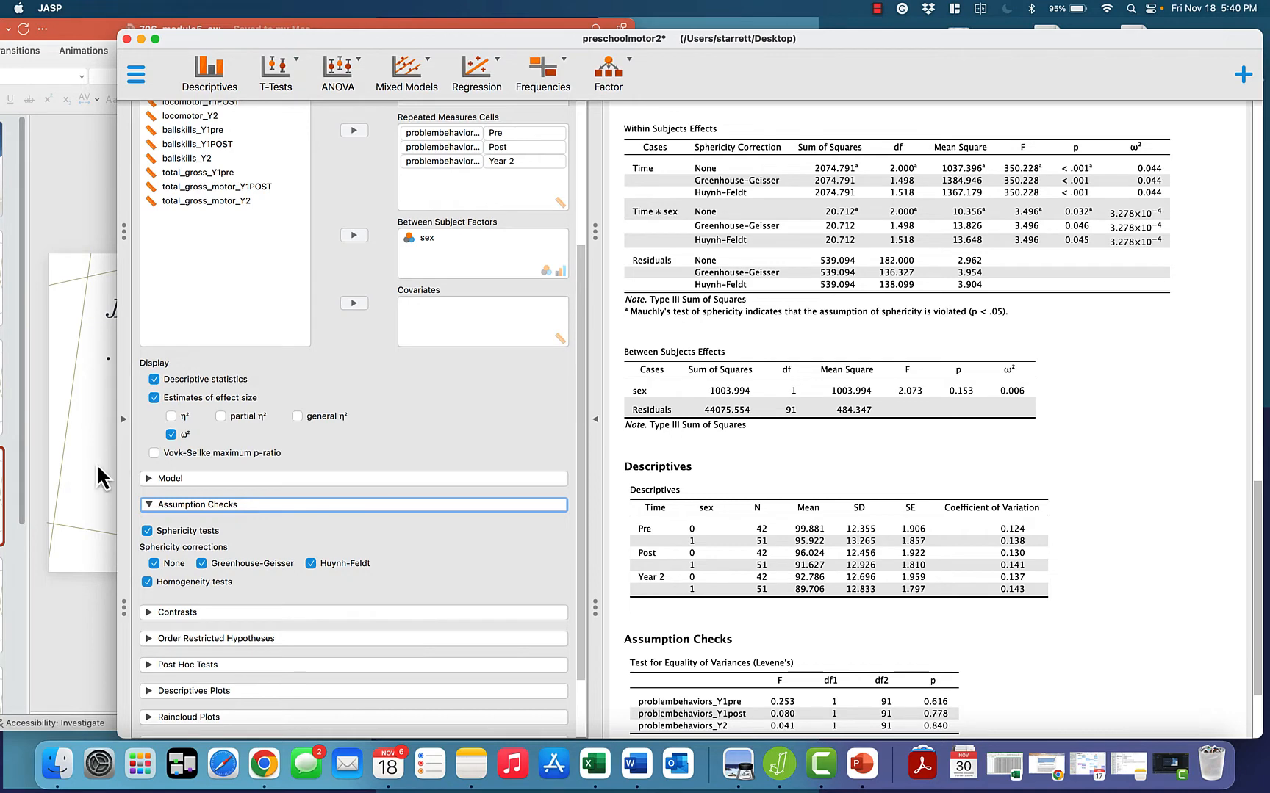
Step: Advance the PowerPoint presentation to the Step 5 slide on post hoc comparisons for time and return to JASP
{"action": "left_click", "coordinate": [89, 481]}
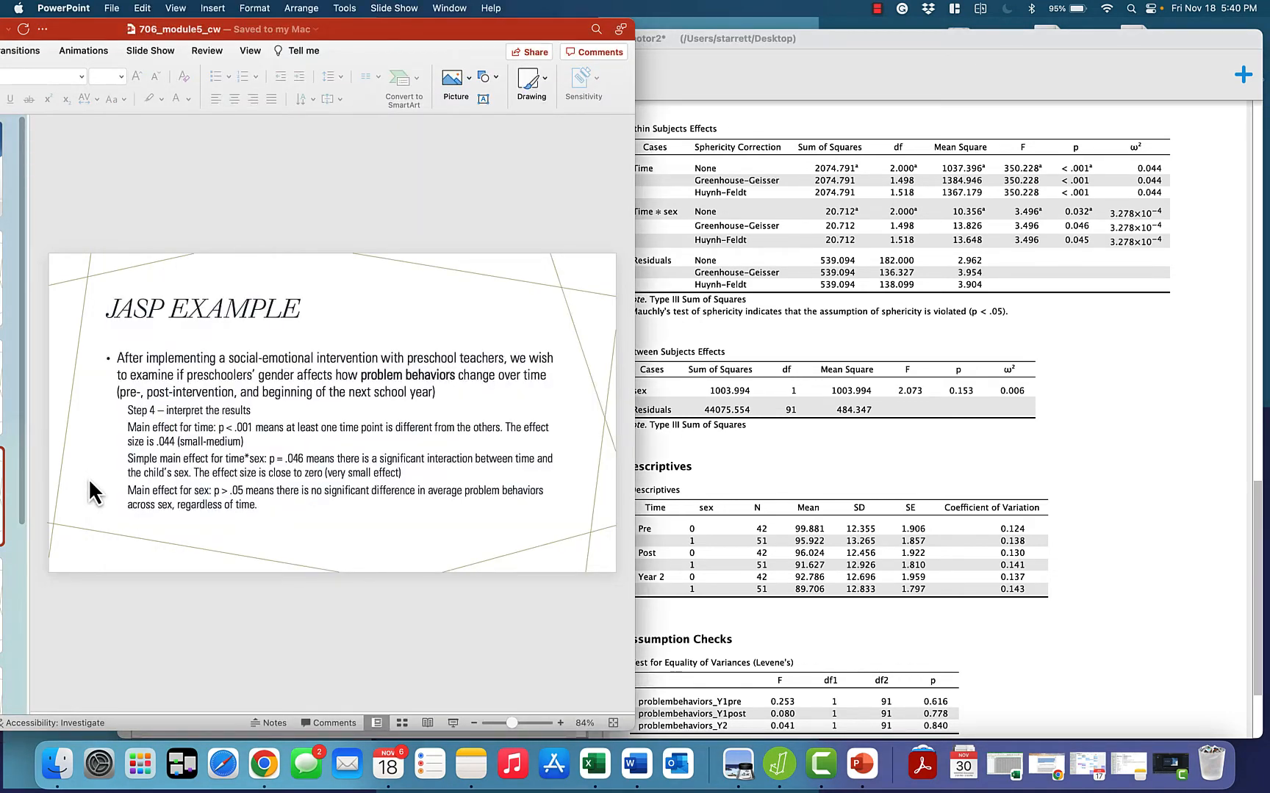
{"action": "key", "text": "Down"}
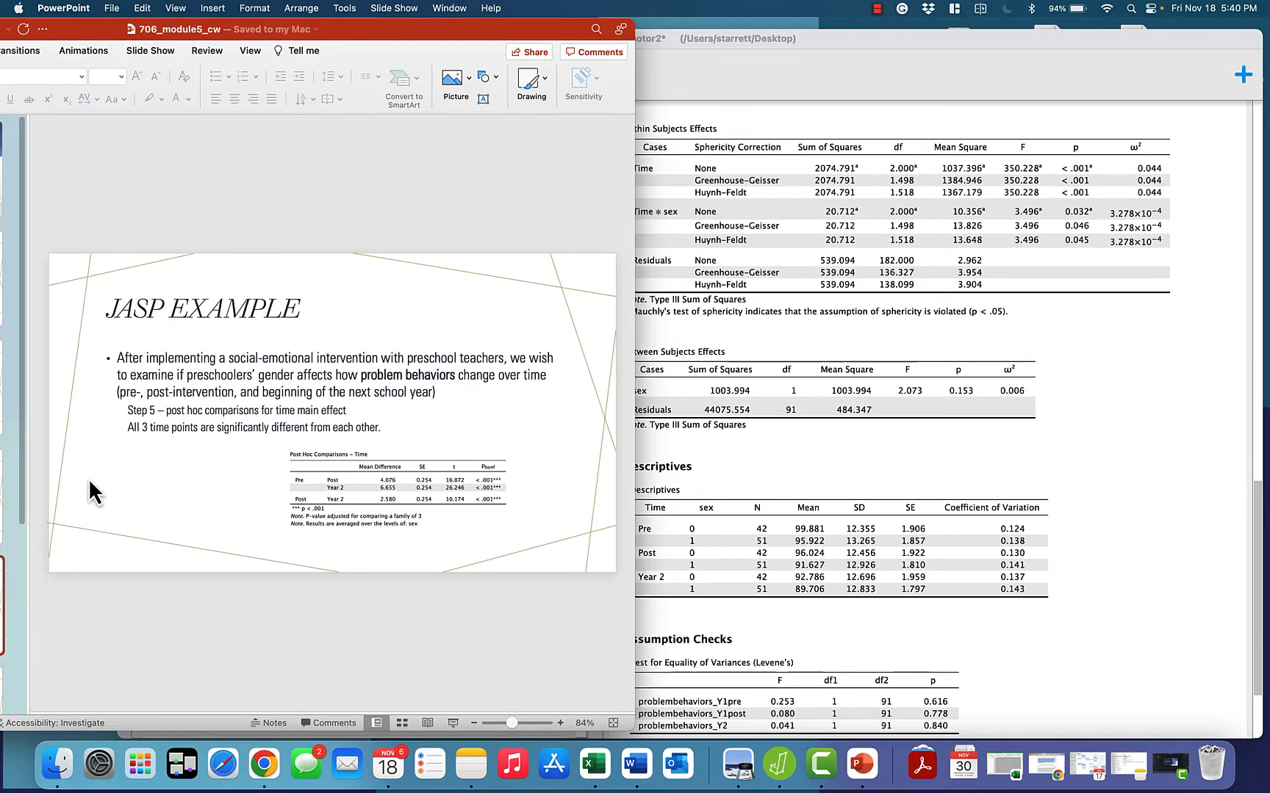
{"action": "left_click", "coordinate": [1177, 515]}
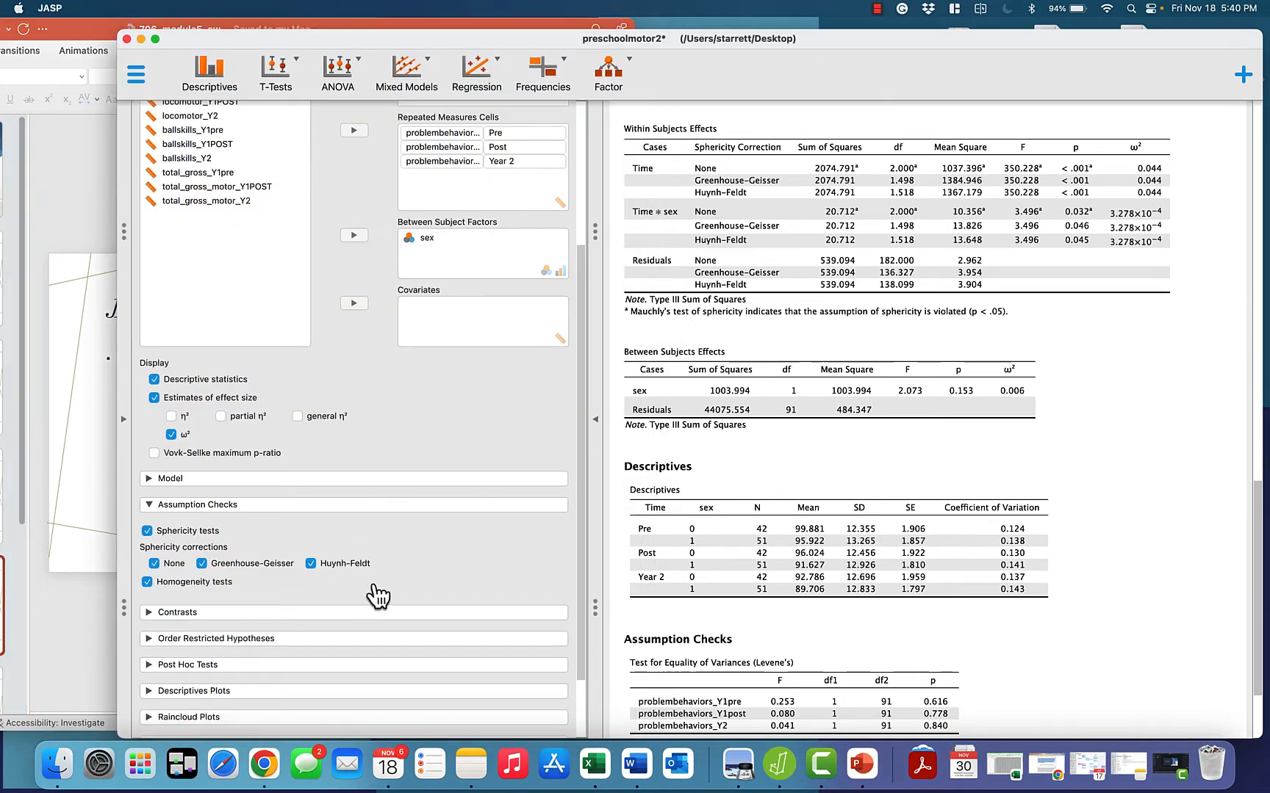
Step: Add Time to the post hoc tests of the repeated measures ANOVA
{"action": "scroll", "coordinate": [368, 592], "scroll_direction": "down", "scroll_amount": 3}
{"action": "left_click", "coordinate": [254, 597]}
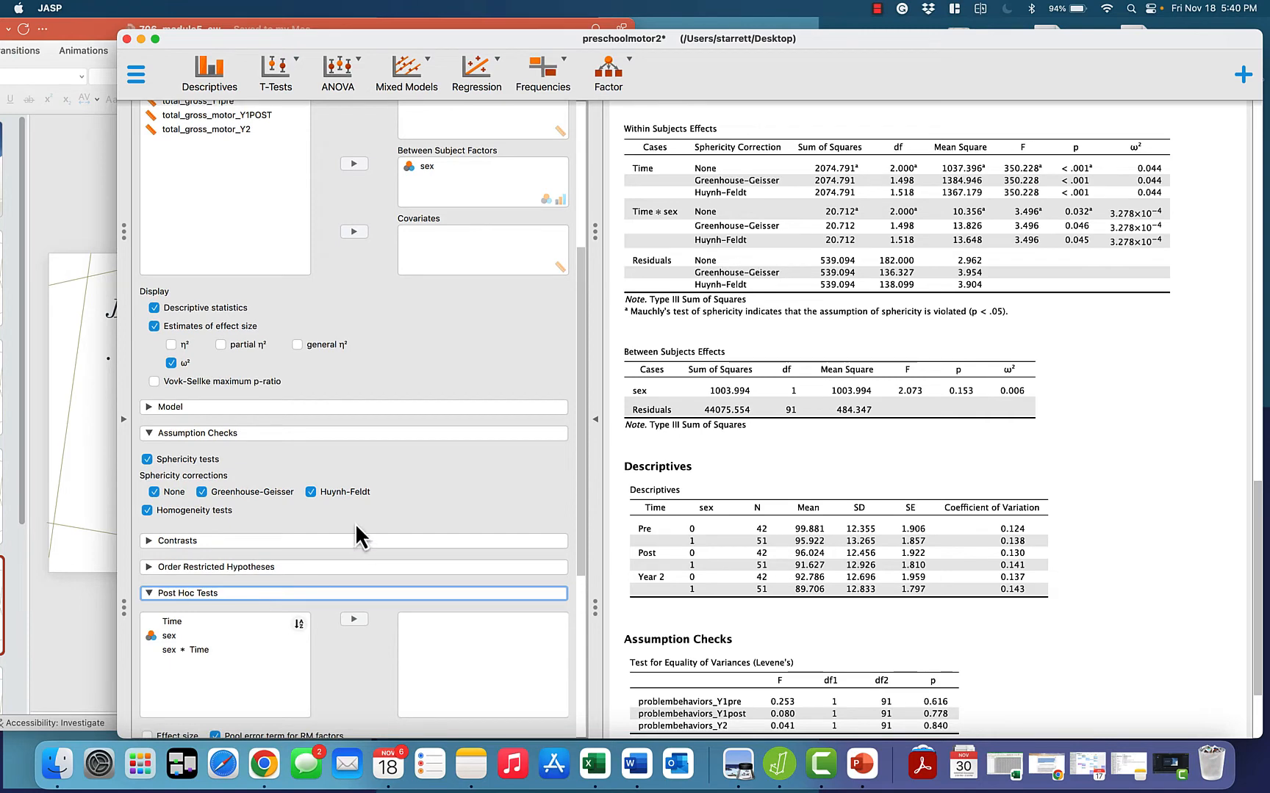
{"action": "left_click", "coordinate": [213, 612]}
{"action": "left_click", "coordinate": [354, 609]}
Step: Include effect size in the post hoc tests, use the Bonferroni correction instead of Holm, and flag significant comparisons
{"action": "scroll", "coordinate": [196, 601], "scroll_direction": "down", "scroll_amount": 4}
{"action": "left_click", "coordinate": [148, 577]}
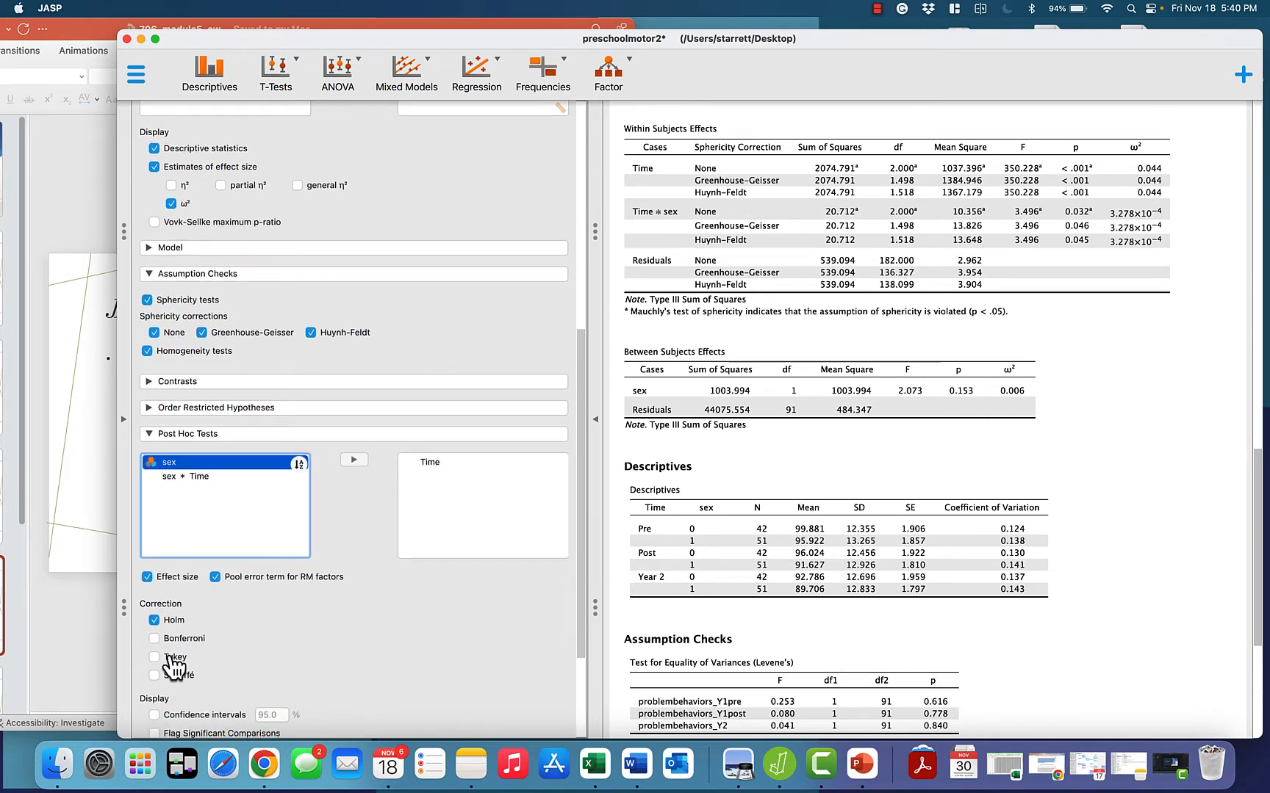
{"action": "left_click", "coordinate": [154, 621]}
{"action": "scroll", "coordinate": [288, 661], "scroll_direction": "down", "scroll_amount": 3}
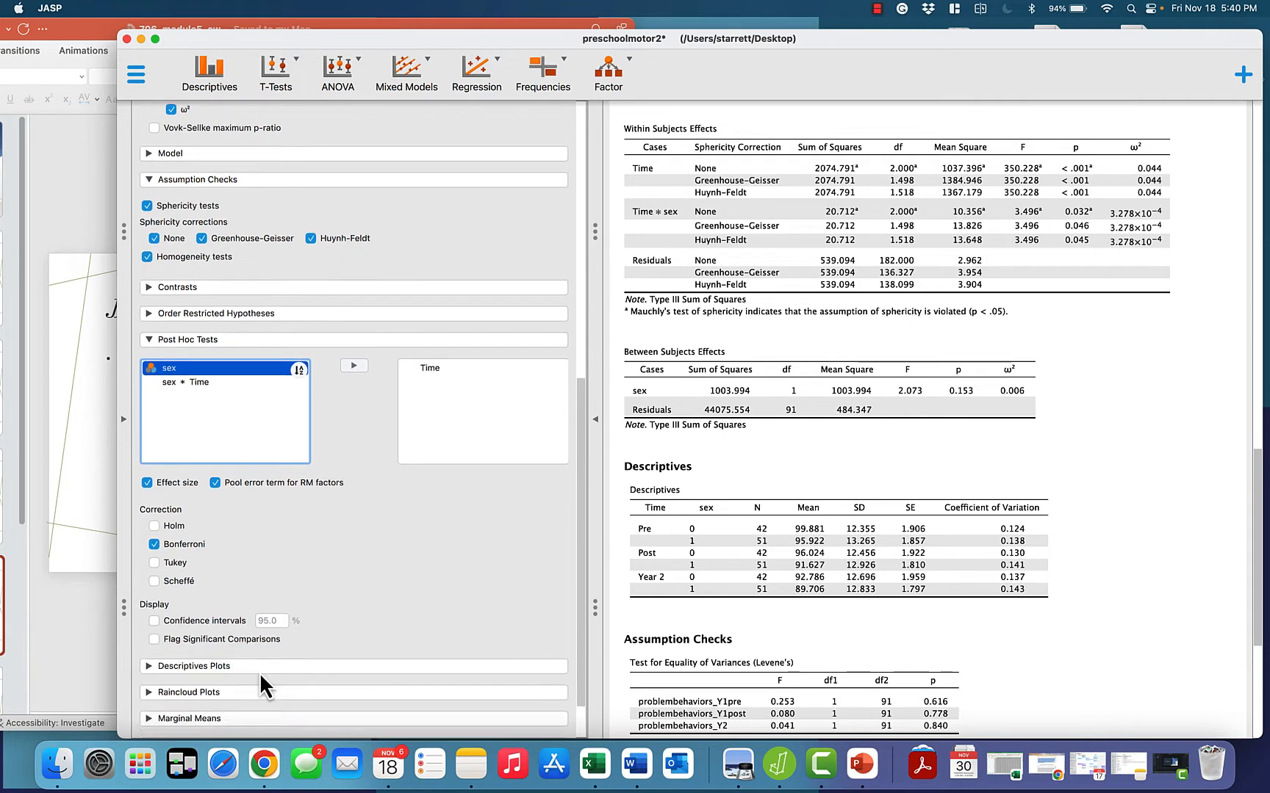
{"action": "left_click", "coordinate": [154, 637]}
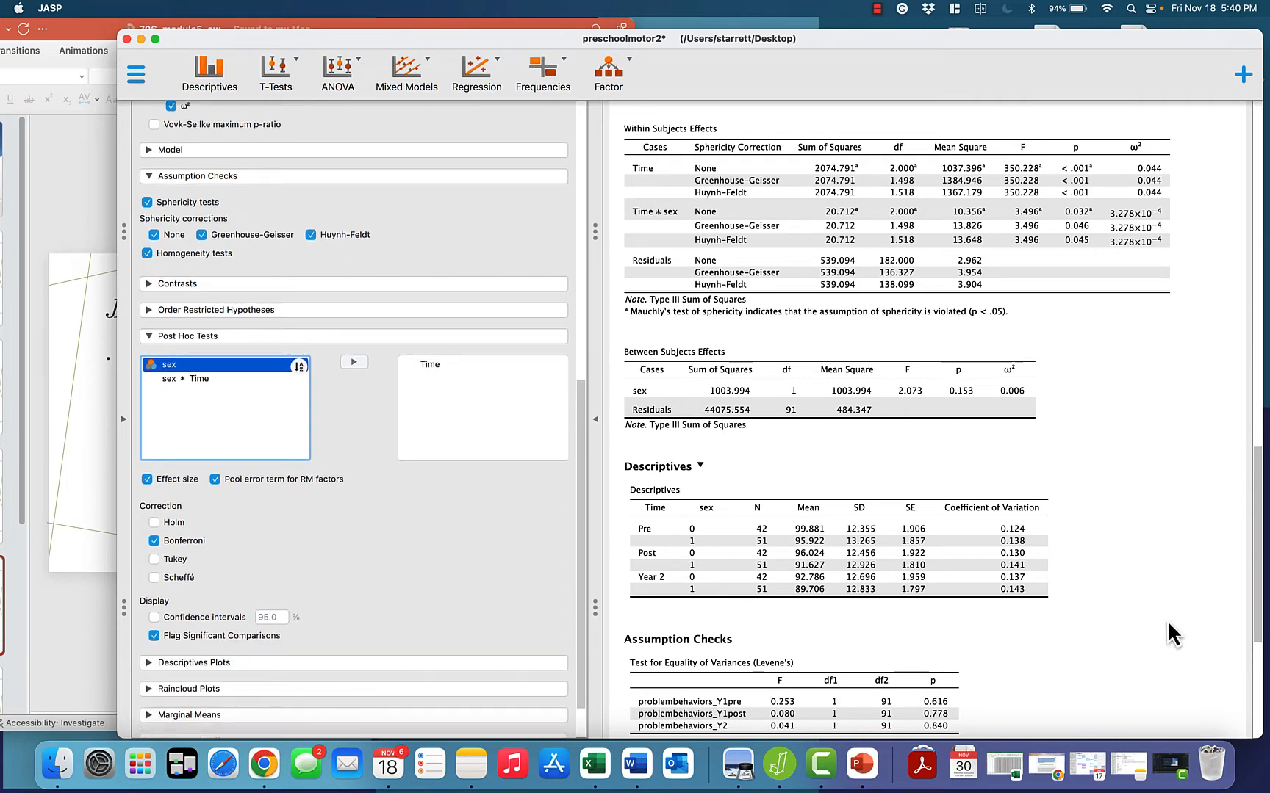
Step: Examine the post hoc comparisons for Time and advance the PowerPoint presentation to the Step 6 interaction effect slide
{"action": "scroll", "coordinate": [1169, 616], "scroll_direction": "down", "scroll_amount": 5}
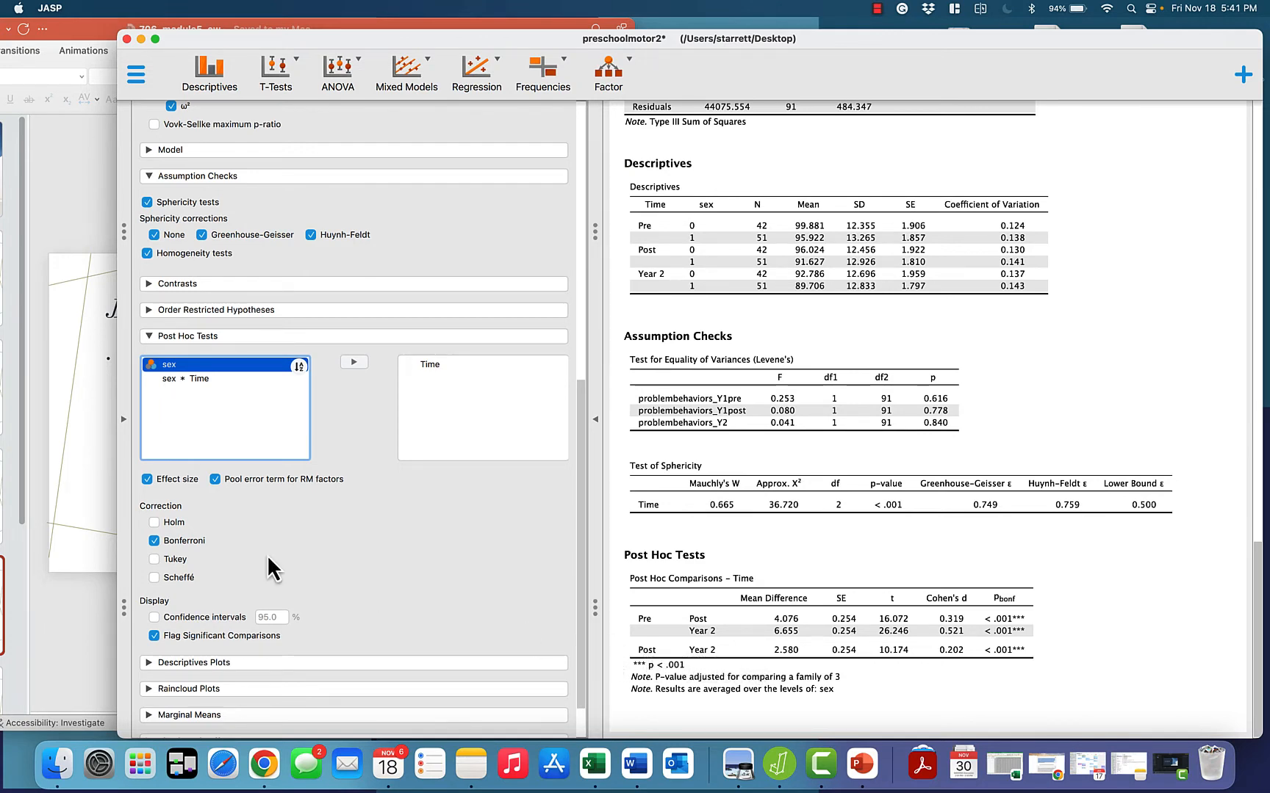
{"action": "left_click", "coordinate": [93, 529]}
{"action": "key", "text": "Down"}
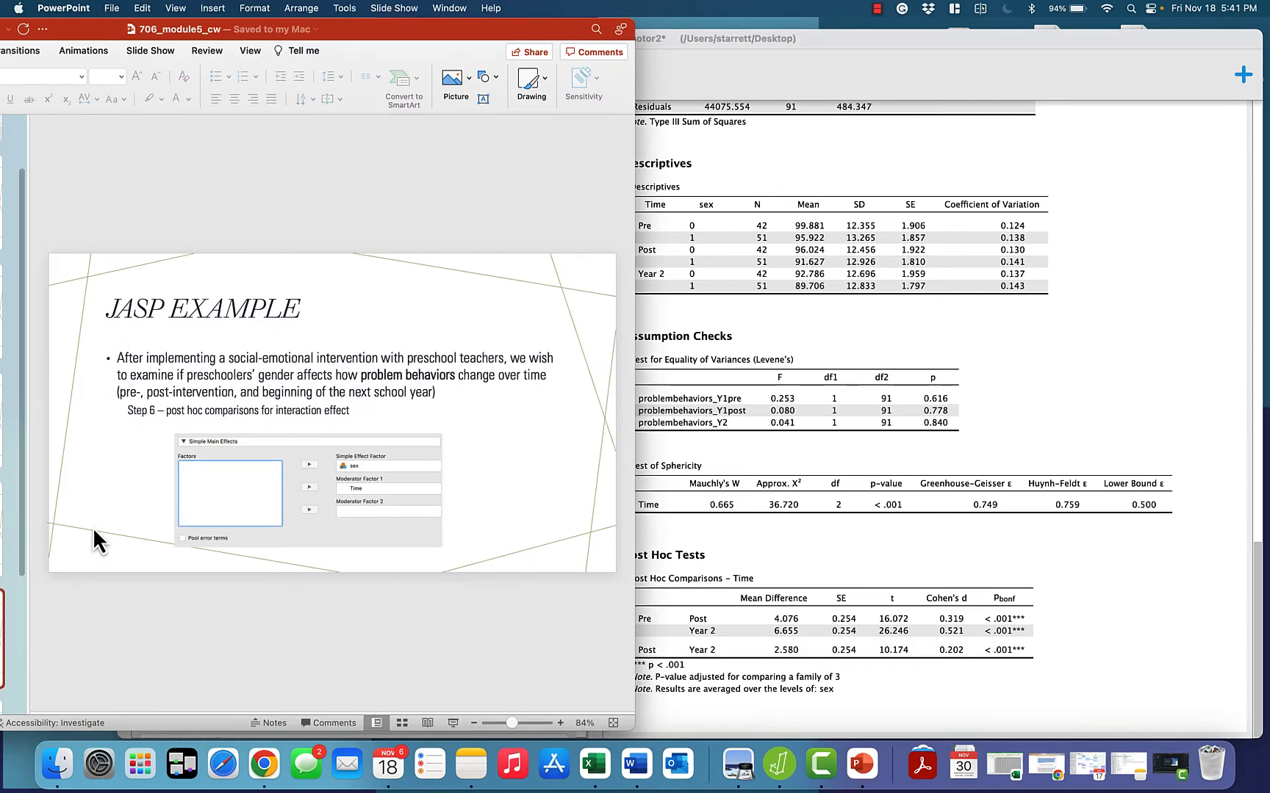
Step: Return to JASP, expand the Simple Main Effects settings and move the window aside to uncover the example slide
{"action": "left_click", "coordinate": [869, 42]}
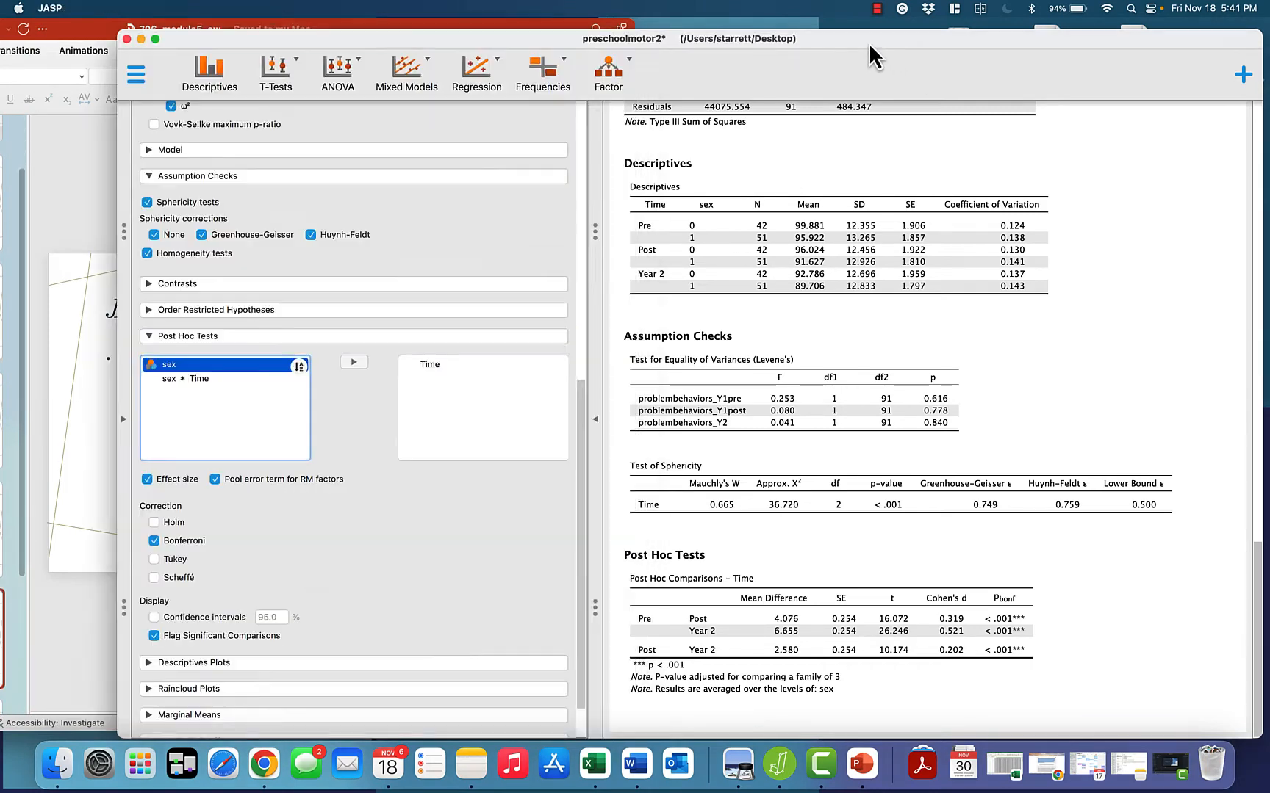
{"action": "left_click_drag", "start_coordinate": [869, 43], "coordinate": [975, 34]}
{"action": "scroll", "coordinate": [570, 634], "scroll_direction": "down", "scroll_amount": 3}
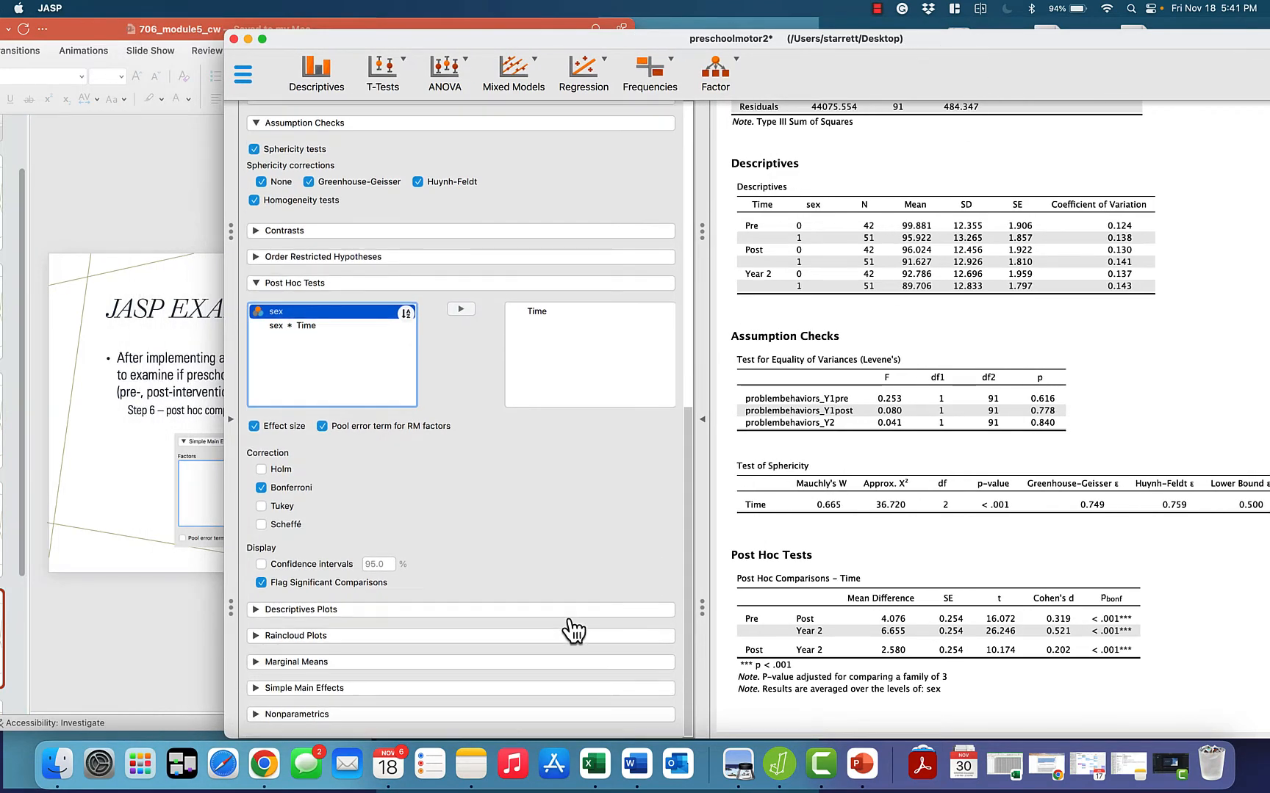
{"action": "left_click", "coordinate": [329, 691]}
{"action": "scroll", "coordinate": [460, 595], "scroll_direction": "down", "scroll_amount": 5}
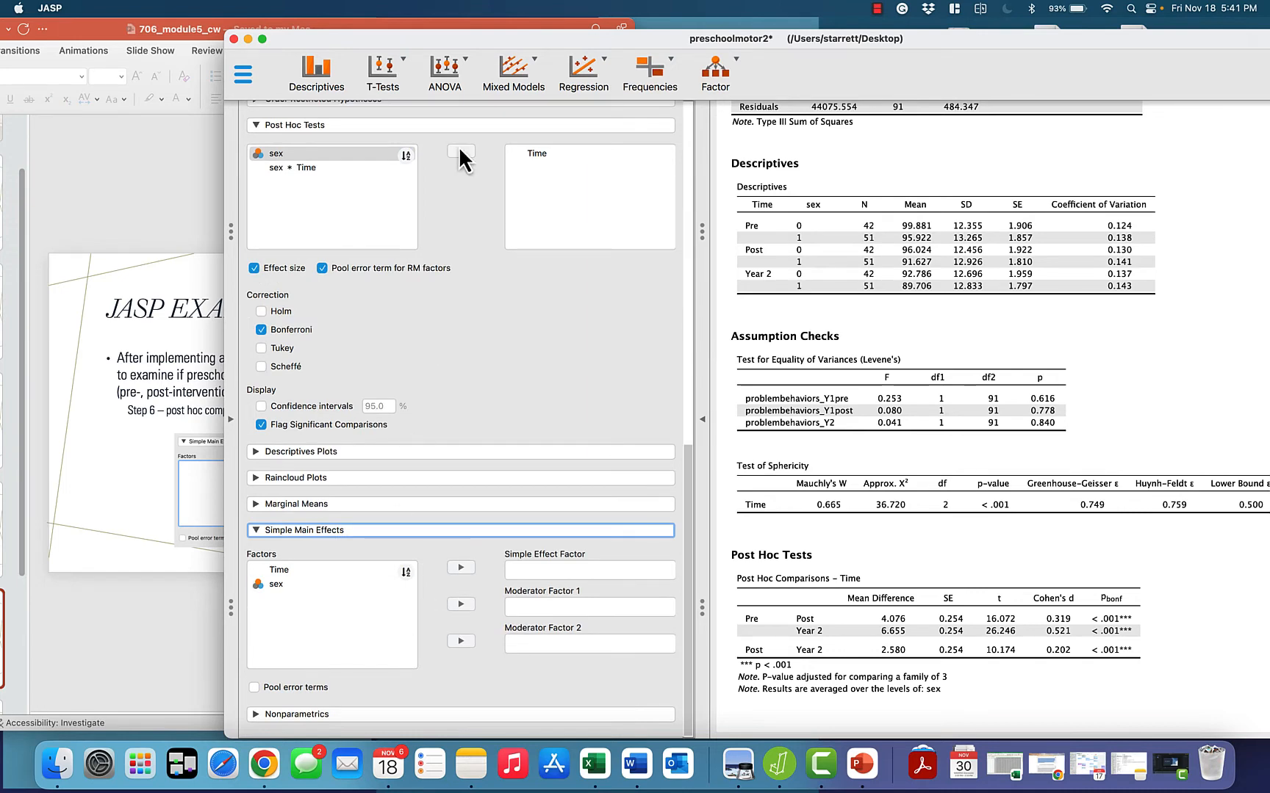
{"action": "left_click_drag", "start_coordinate": [462, 41], "coordinate": [737, 31]}
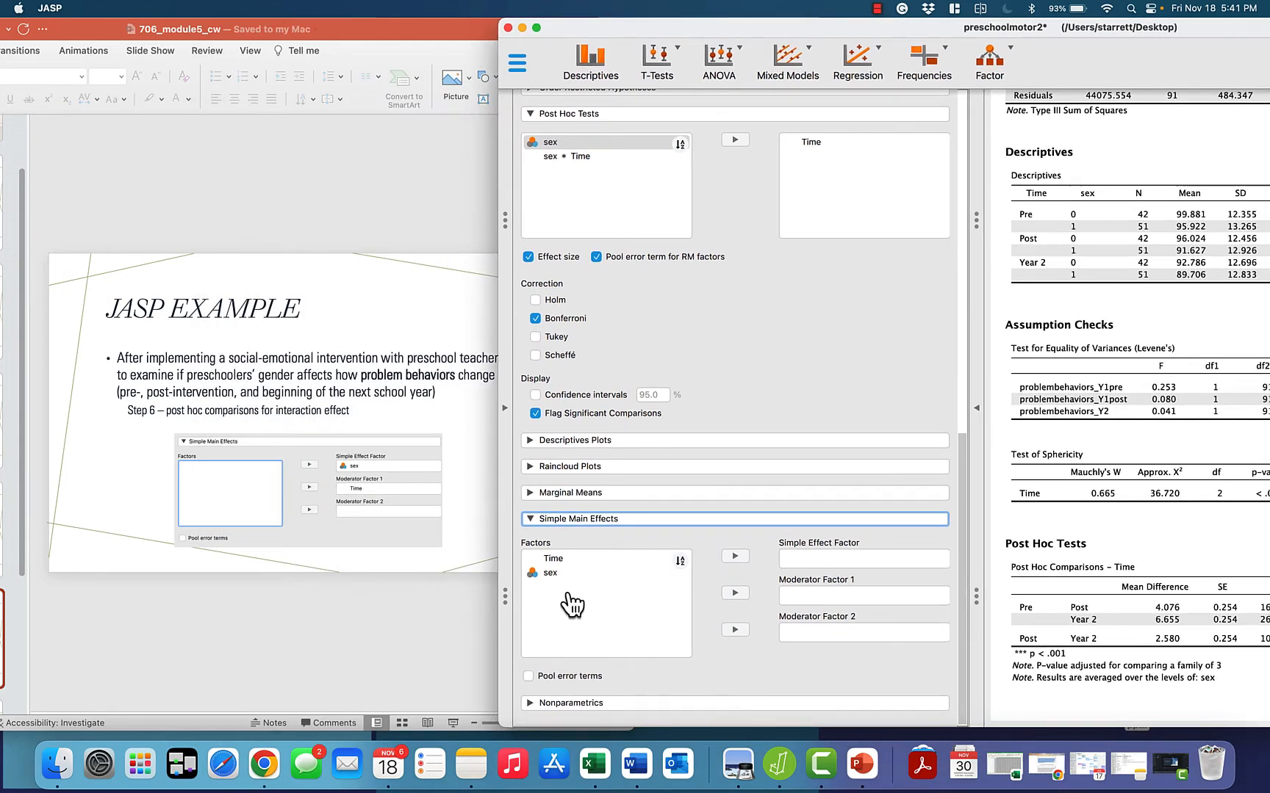
Step: Assign sex as the simple effect factor and Time as moderator factor 1
{"action": "left_click", "coordinate": [563, 574]}
{"action": "left_click", "coordinate": [736, 557]}
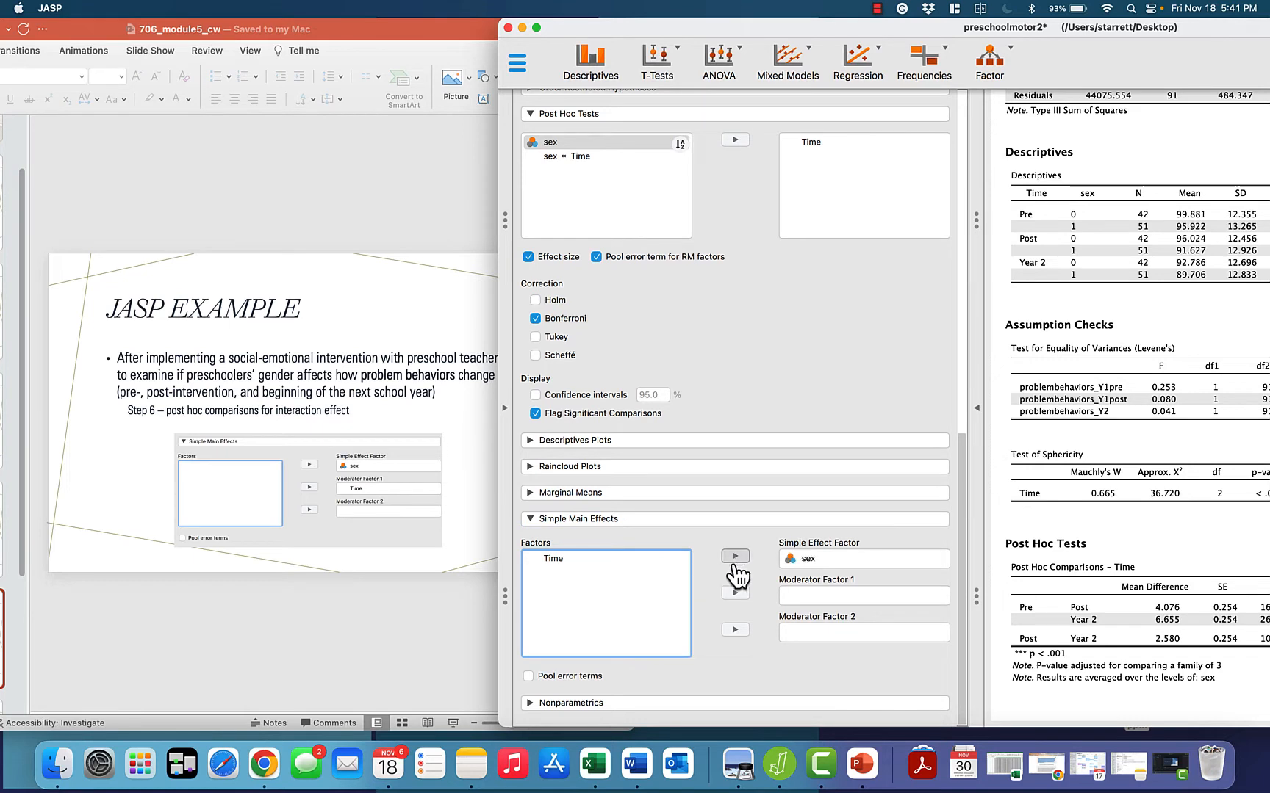
{"action": "left_click", "coordinate": [670, 559]}
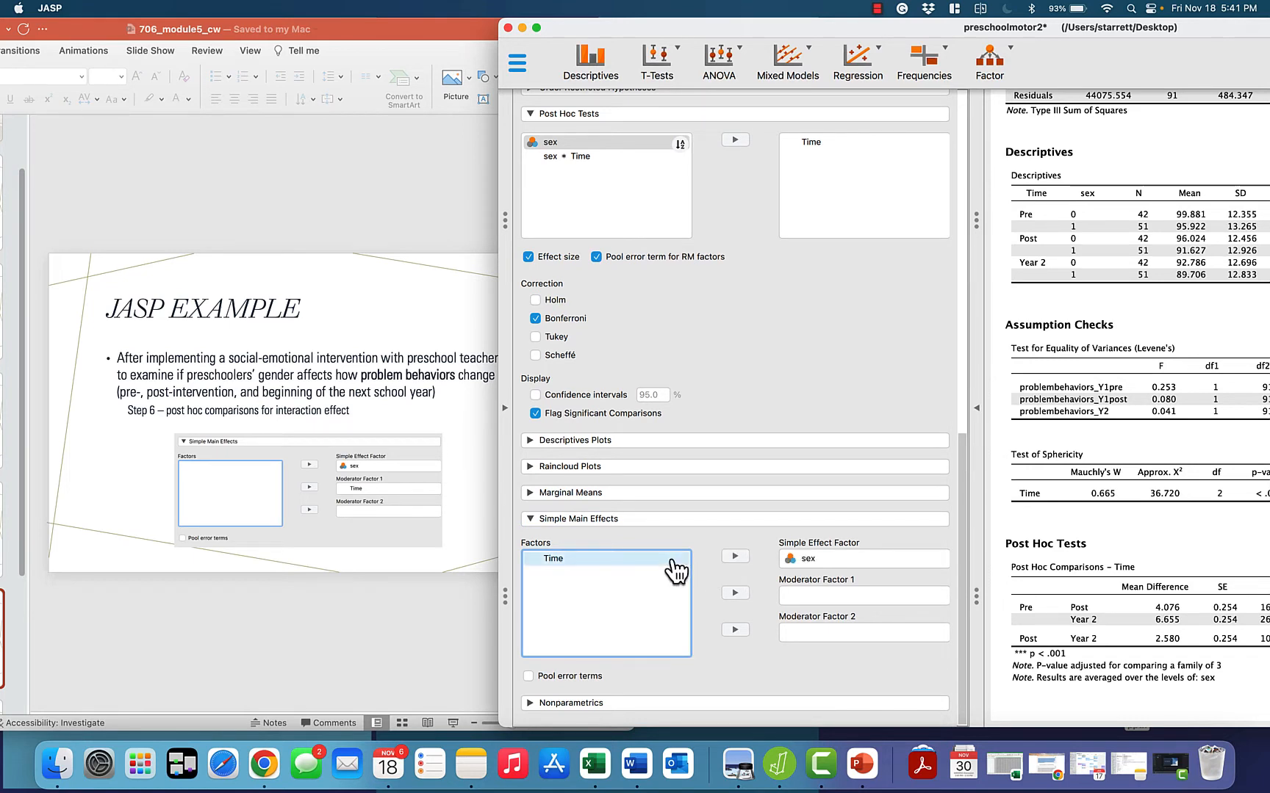
{"action": "left_click", "coordinate": [734, 593]}
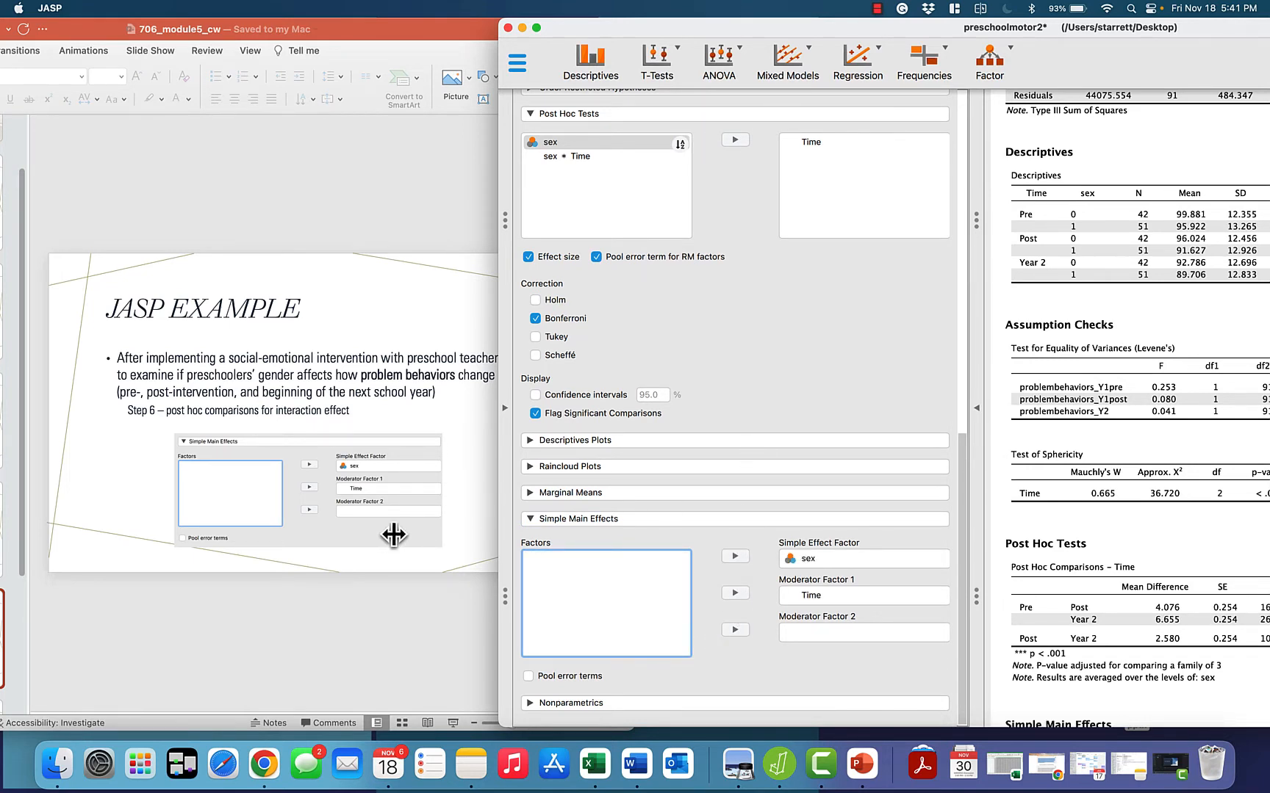
Step: Move the JASP window back into view and compare the Simple Main Effects table with the Time * sex interaction results
{"action": "left_click_drag", "start_coordinate": [1234, 46], "coordinate": [801, 48]}
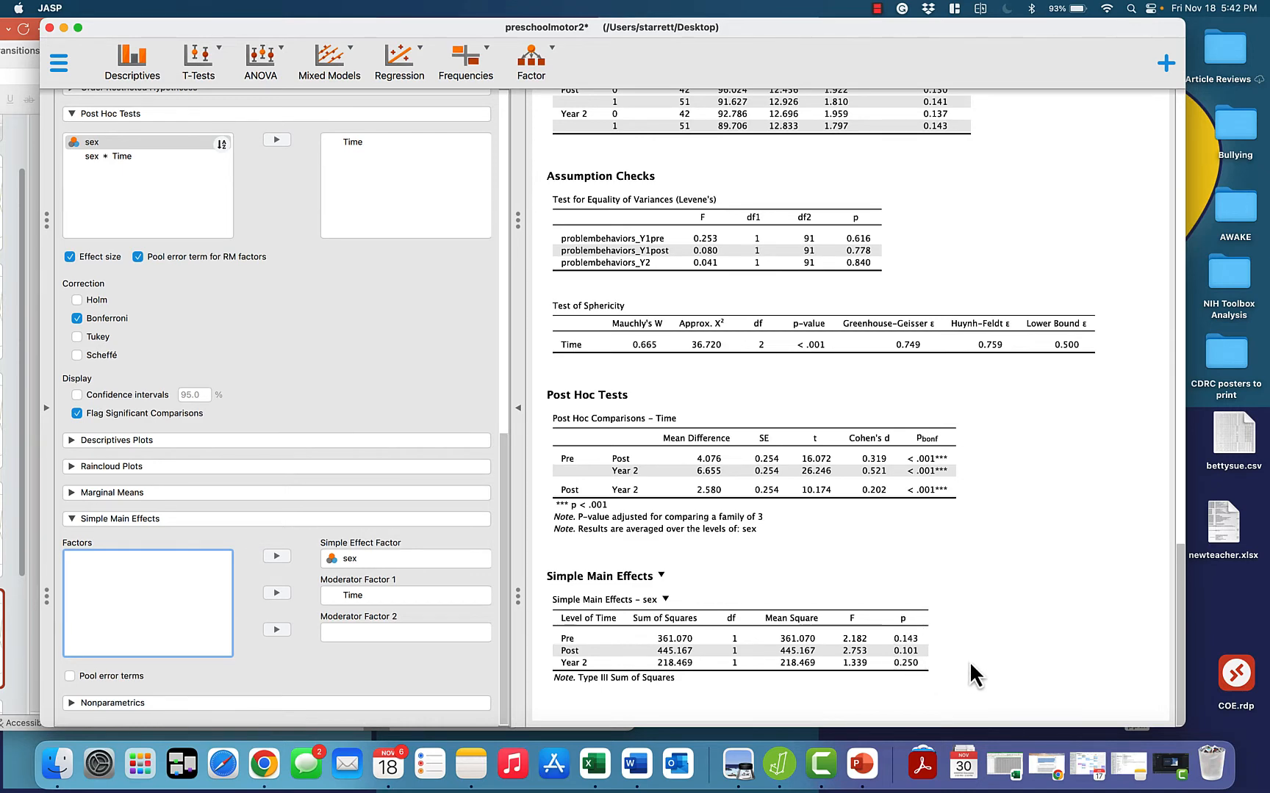
{"action": "scroll", "coordinate": [969, 661], "scroll_direction": "up", "scroll_amount": 1}
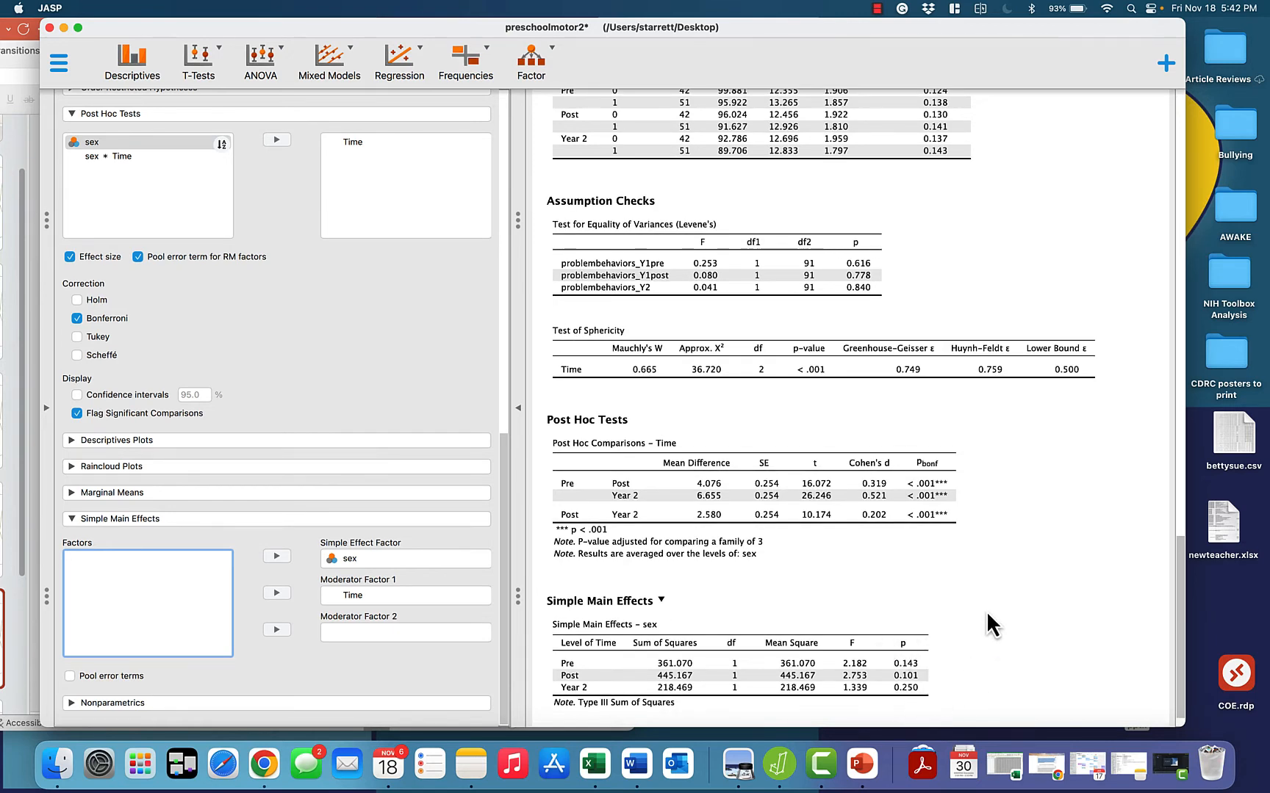
{"action": "scroll", "coordinate": [986, 611], "scroll_direction": "up", "scroll_amount": 15}
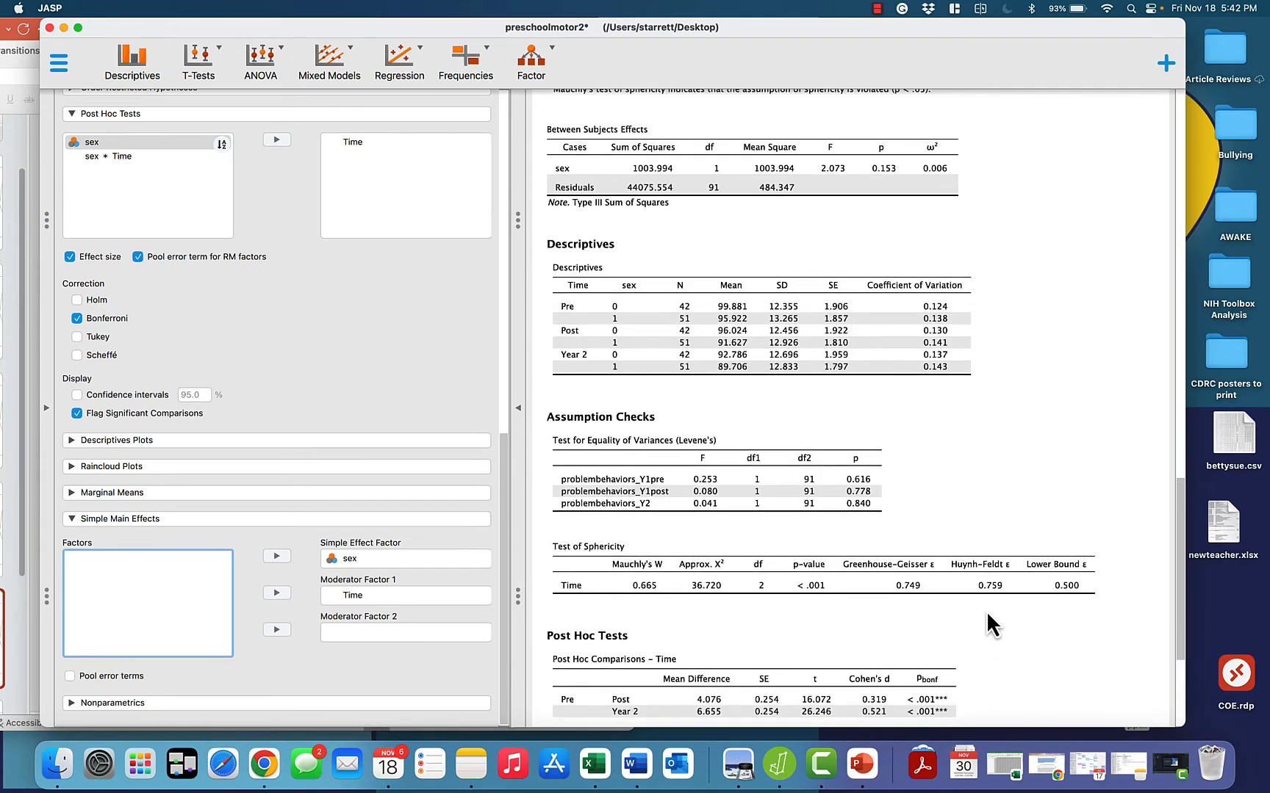
{"action": "scroll", "coordinate": [986, 611], "scroll_direction": "up", "scroll_amount": 4}
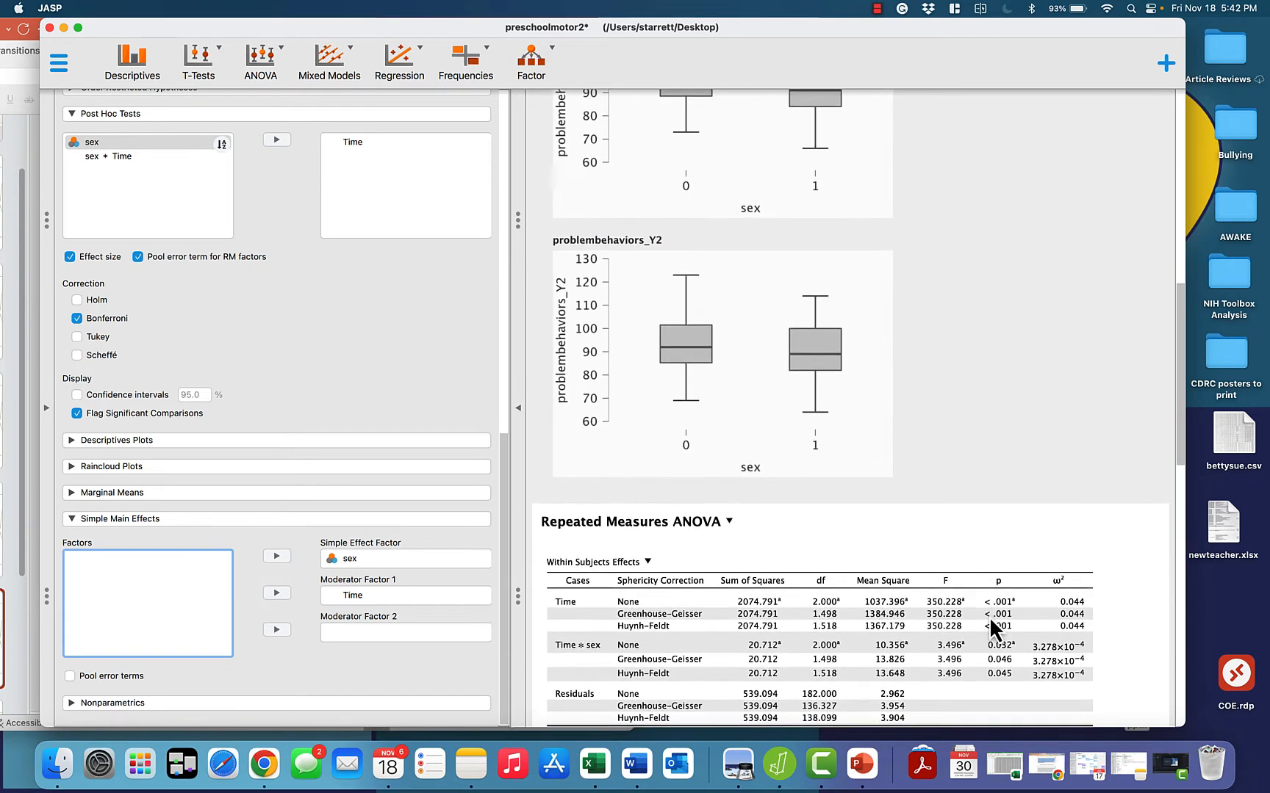
{"action": "scroll", "coordinate": [990, 616], "scroll_direction": "down", "scroll_amount": 3}
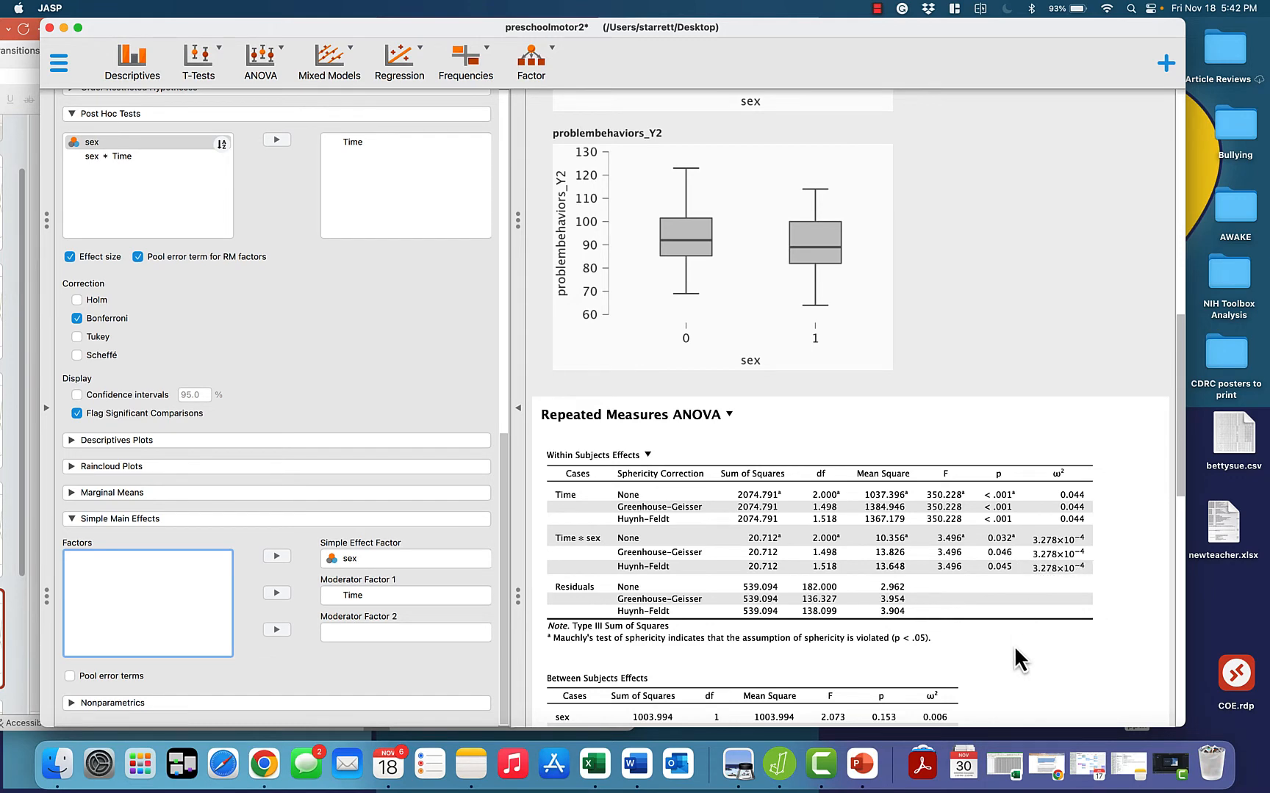
{"action": "scroll", "coordinate": [1014, 645], "scroll_direction": "down", "scroll_amount": 15}
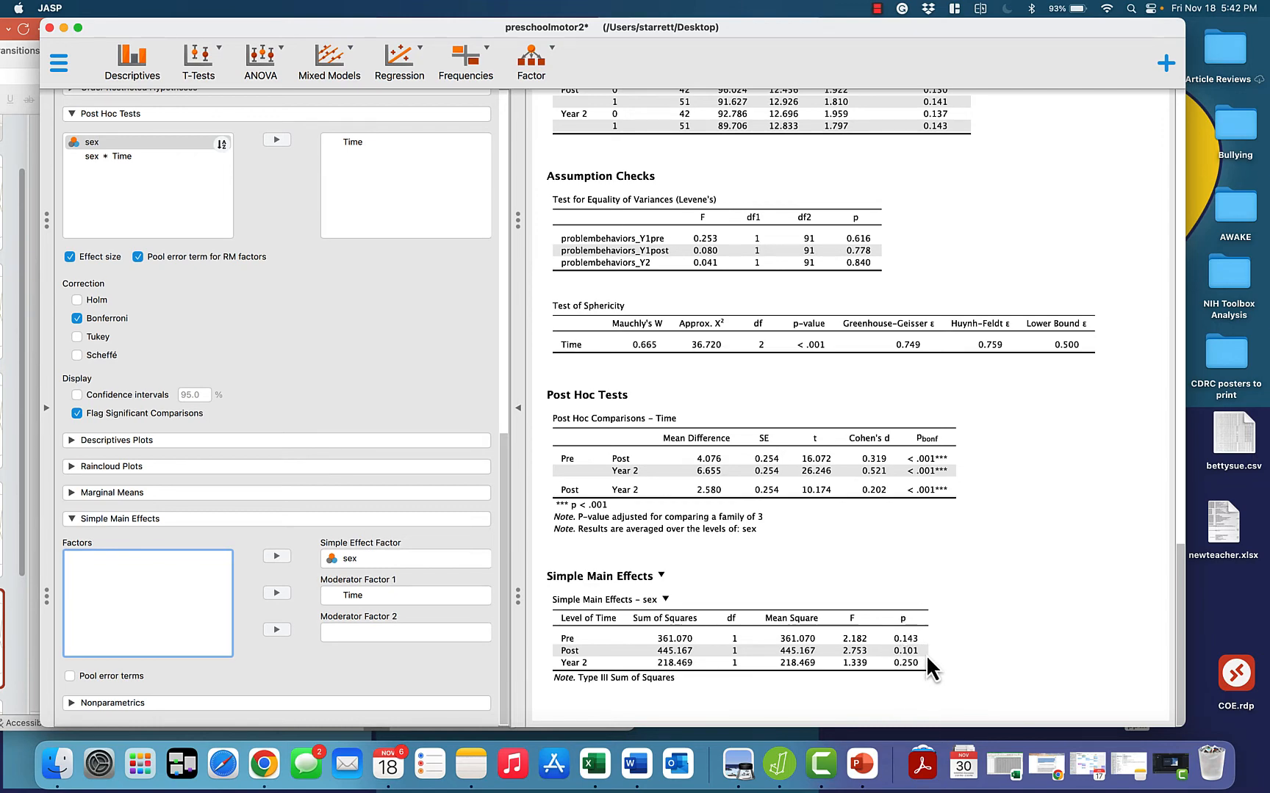
Step: Switch to PowerPoint, advance to the Reporting Results slide and enlarge the window to make its text readable
{"action": "left_click_drag", "start_coordinate": [294, 28], "coordinate": [647, 28]}
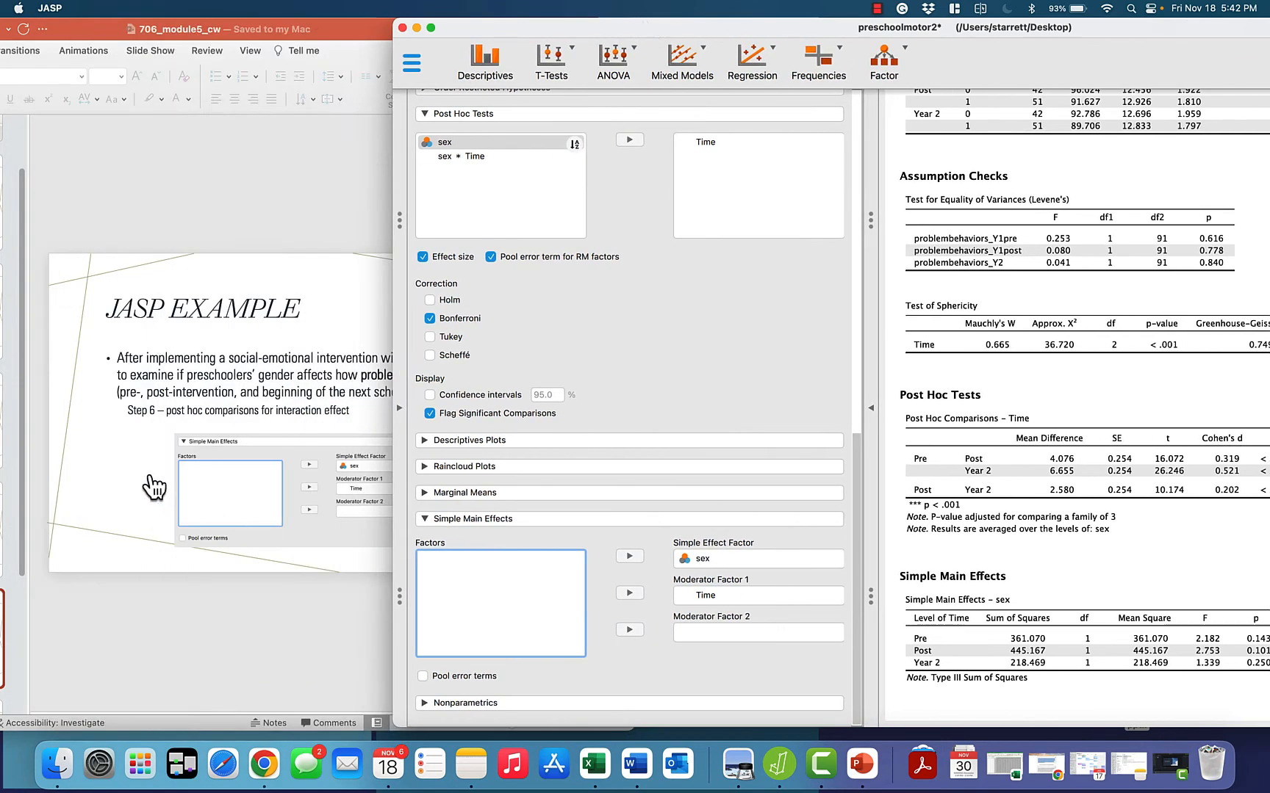
{"action": "left_click", "coordinate": [80, 477]}
{"action": "key", "text": "Down"}
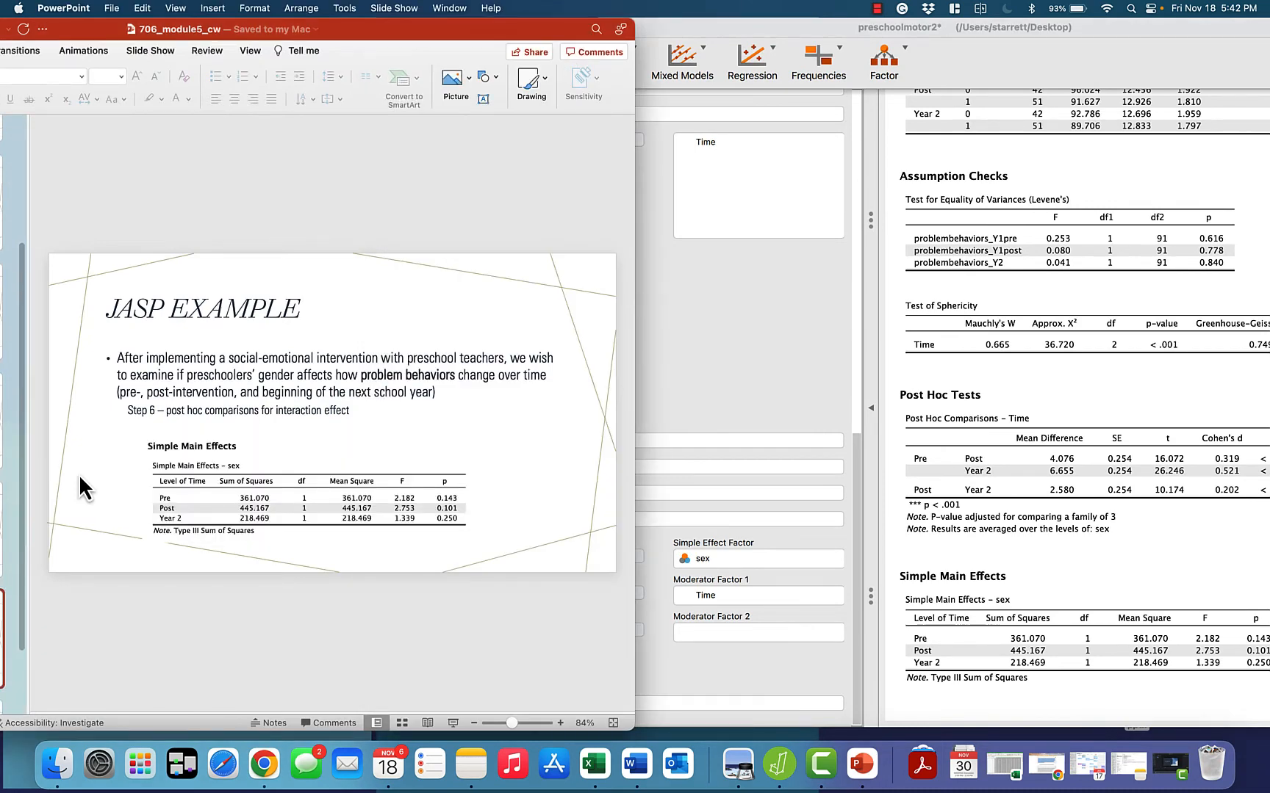
{"action": "key", "text": "Down"}
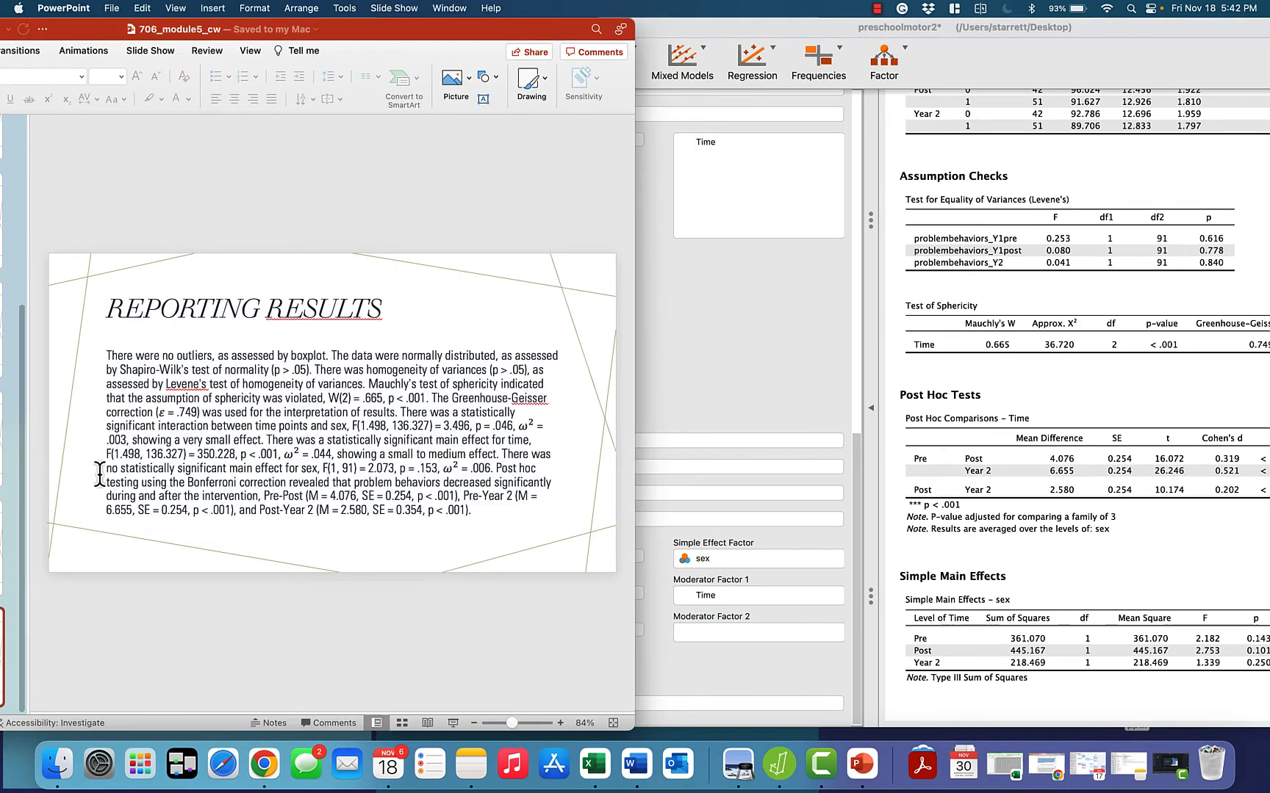
{"action": "left_click_drag", "start_coordinate": [631, 724], "coordinate": [1093, 764]}
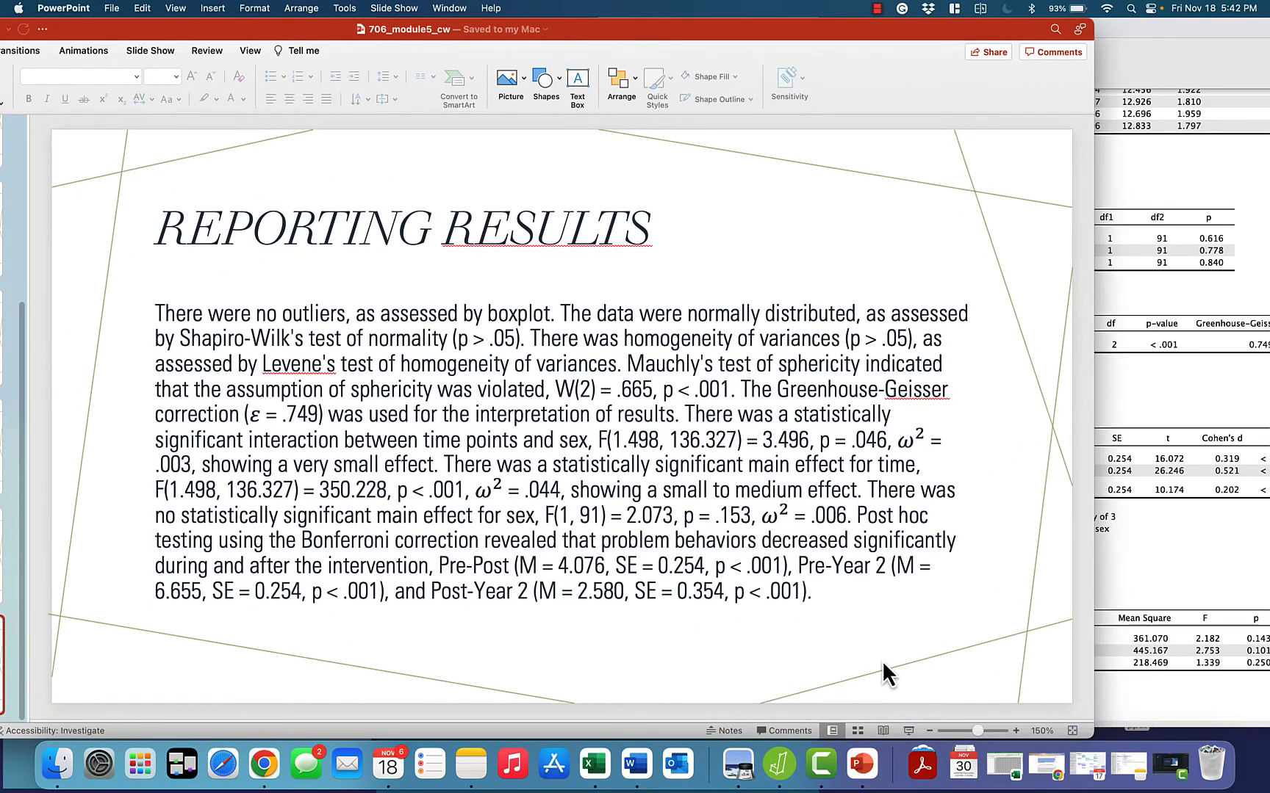